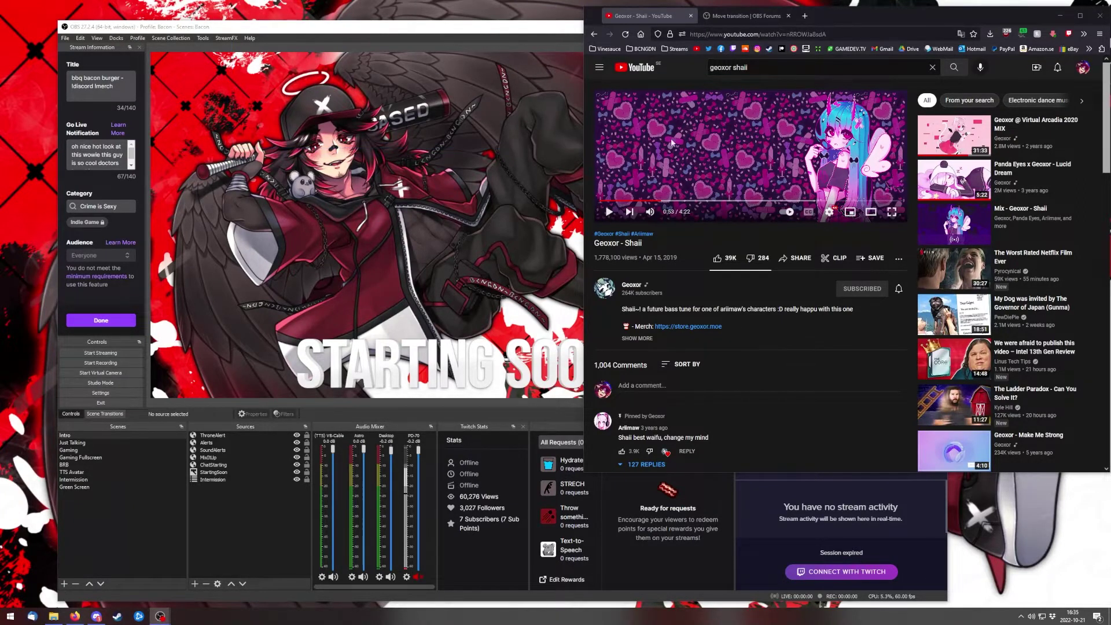
Pause the Geoxor - Shaii video in Chrome and show the Move transition forum page.
click(444, 37)
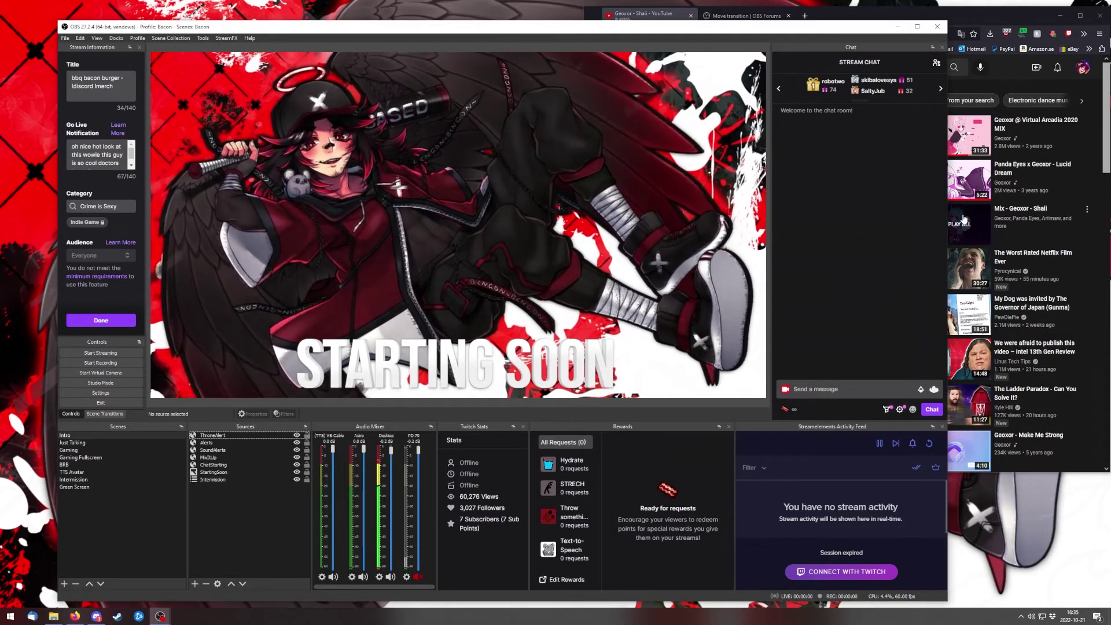
key(alt+Tab)
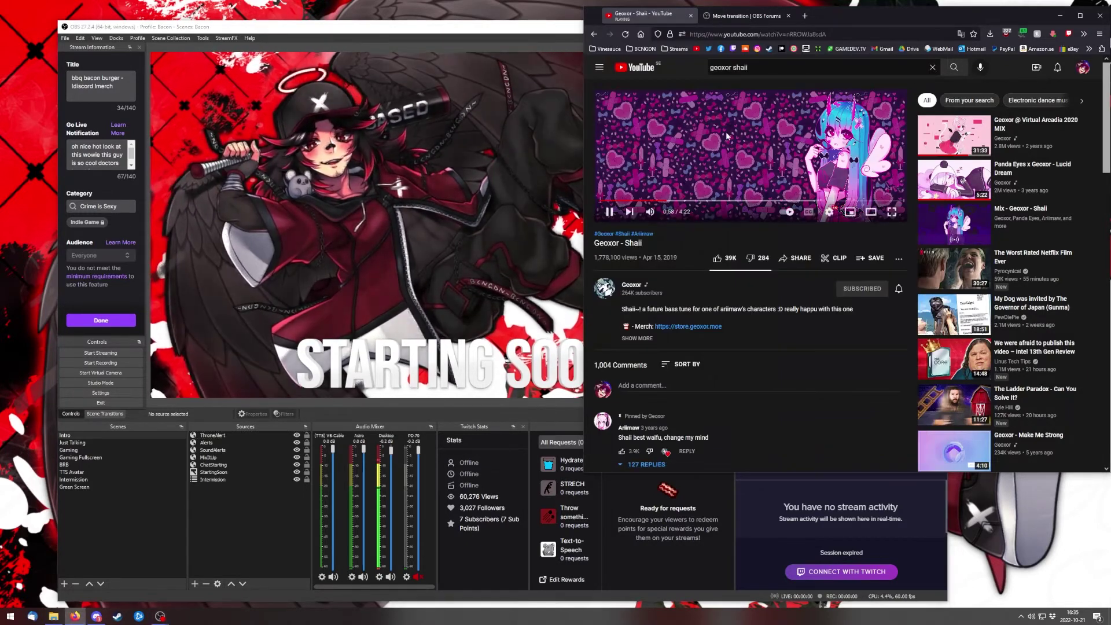
click(727, 134)
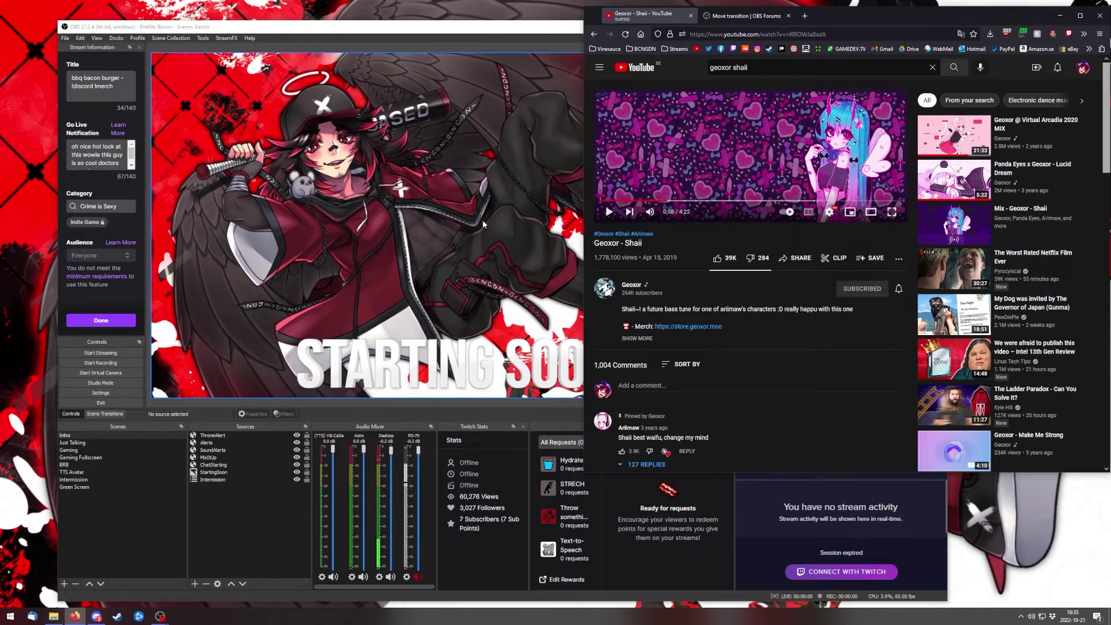
click(747, 16)
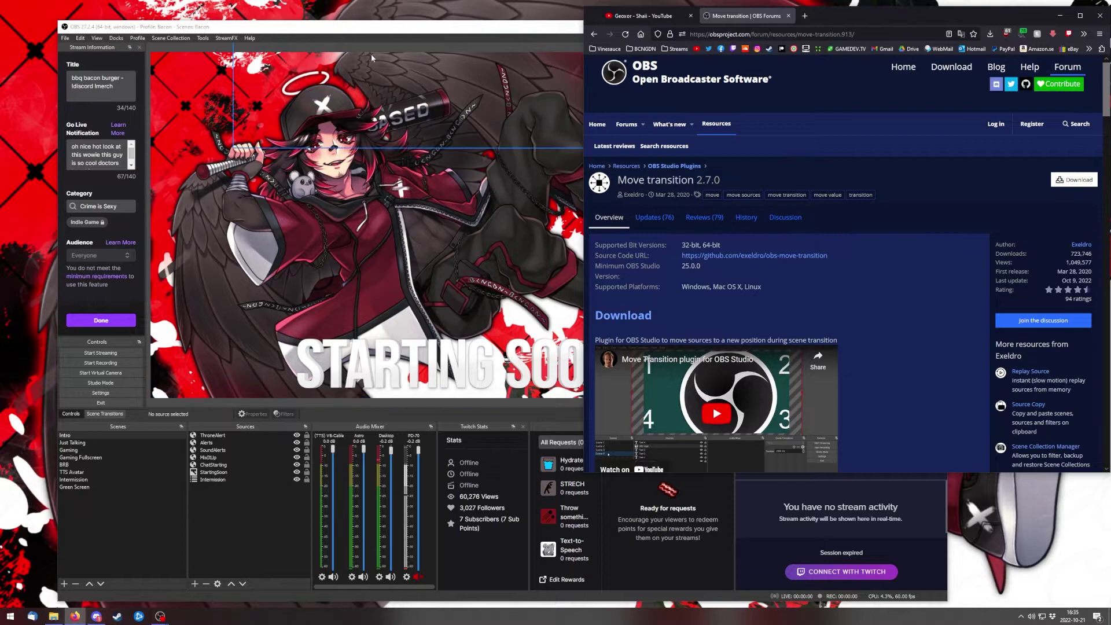
key(alt+Tab)
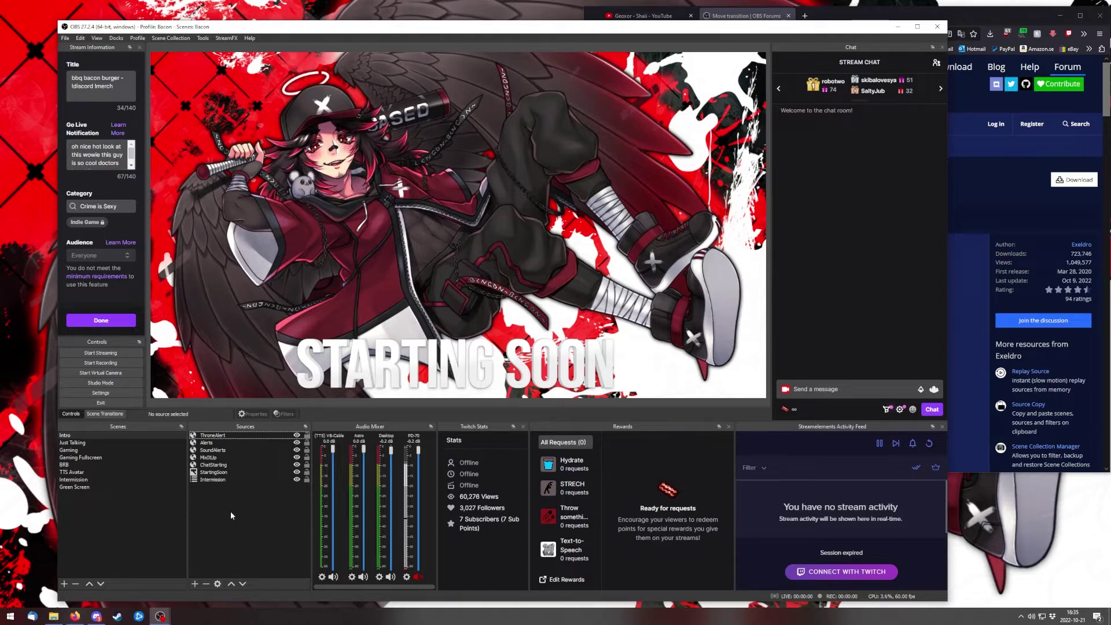
Hide and re-show the Intermission source's artwork in the preview.
click(223, 480)
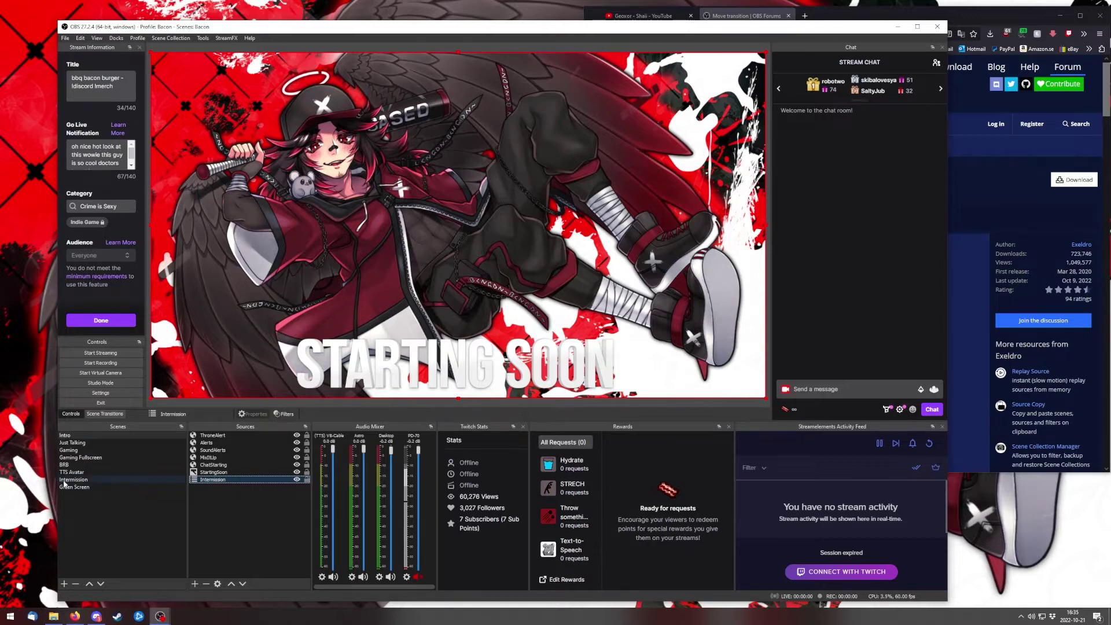
click(296, 480)
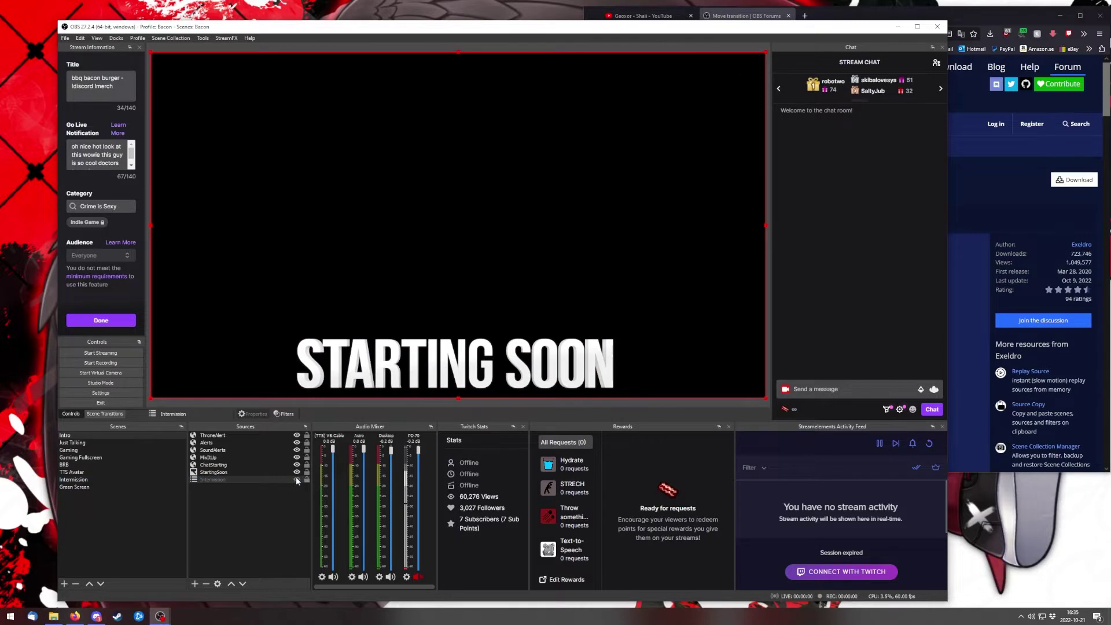
click(297, 480)
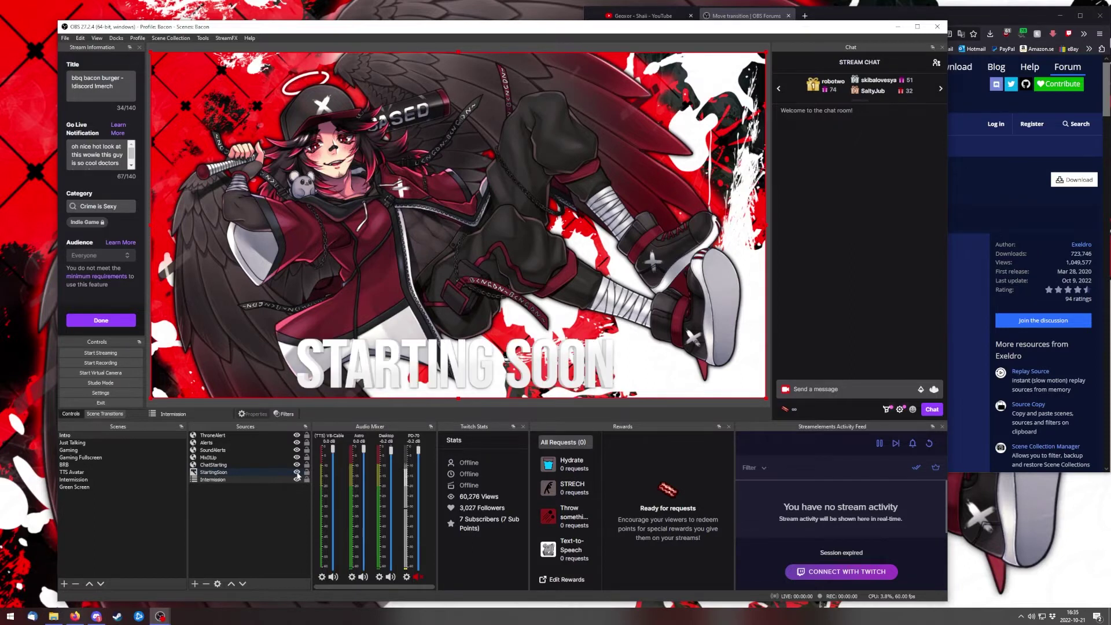
Preview the BRB scene with F2 and its BE RIGHT BACK text, then return to Intermission.
click(243, 479)
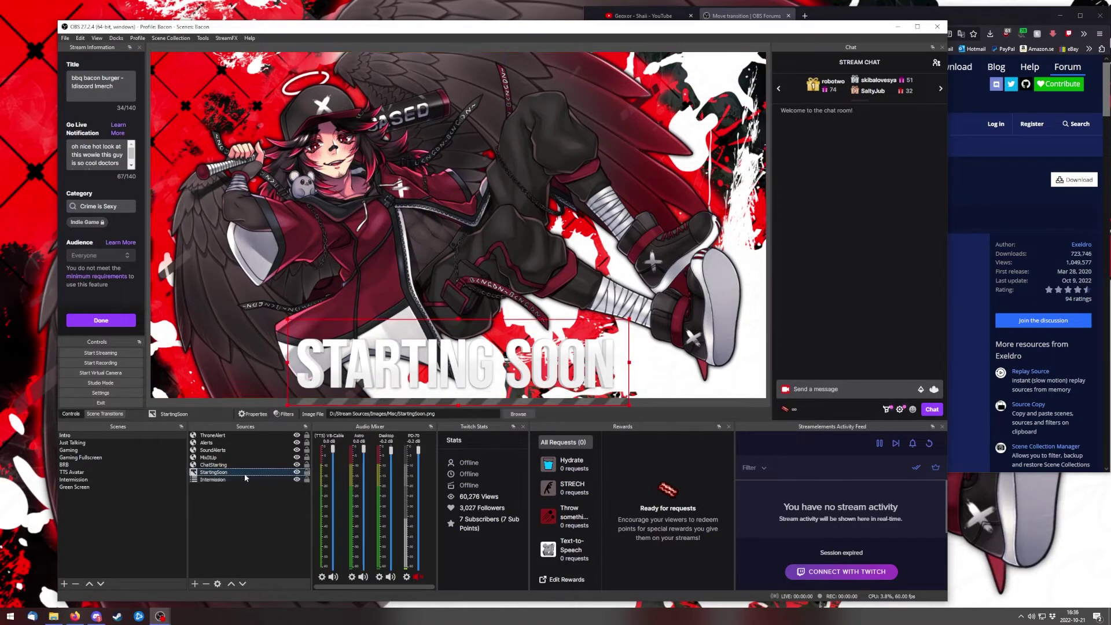
key(F2)
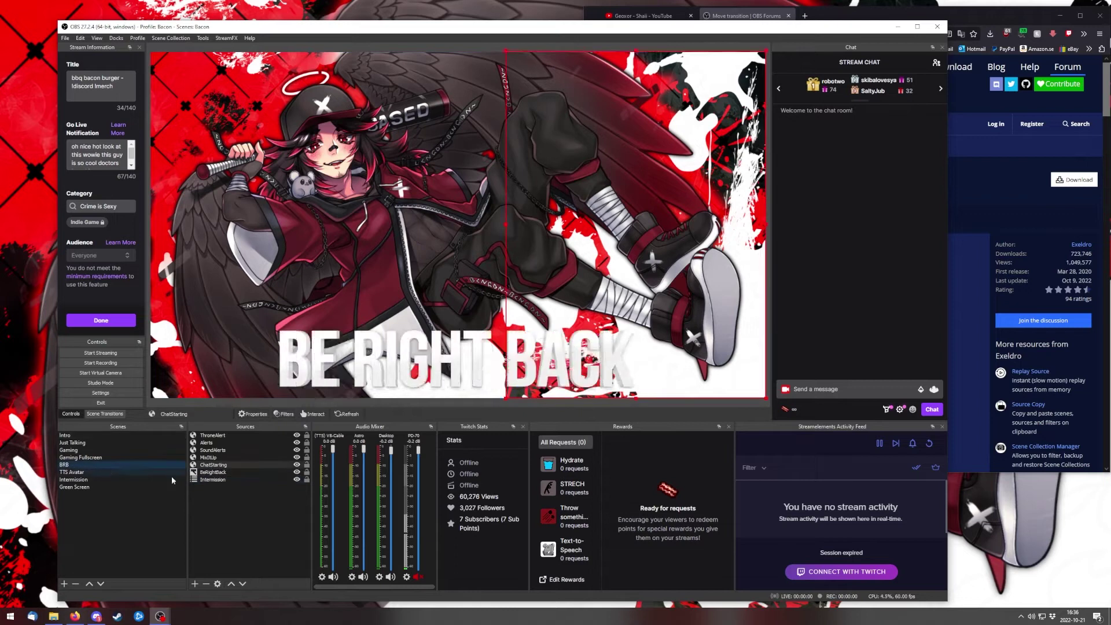
click(235, 479)
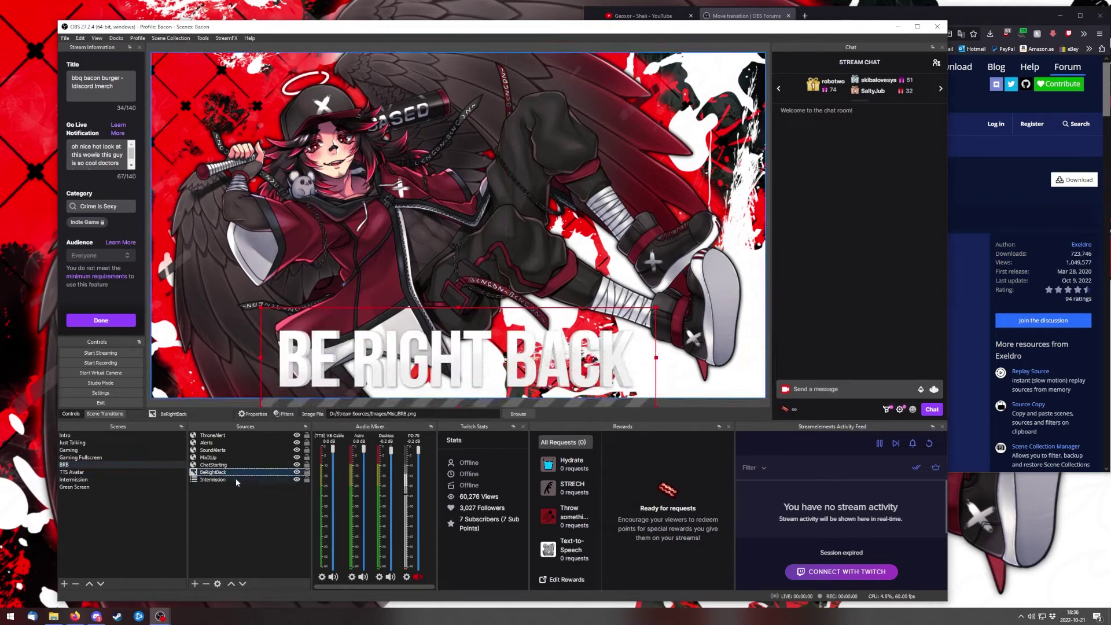
click(243, 472)
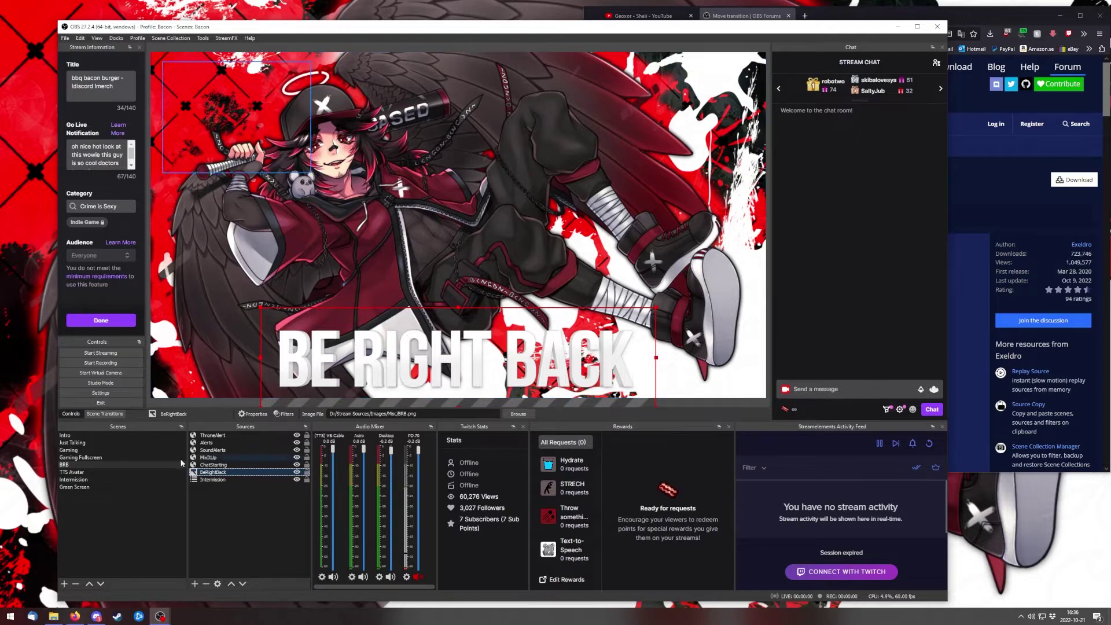
click(91, 480)
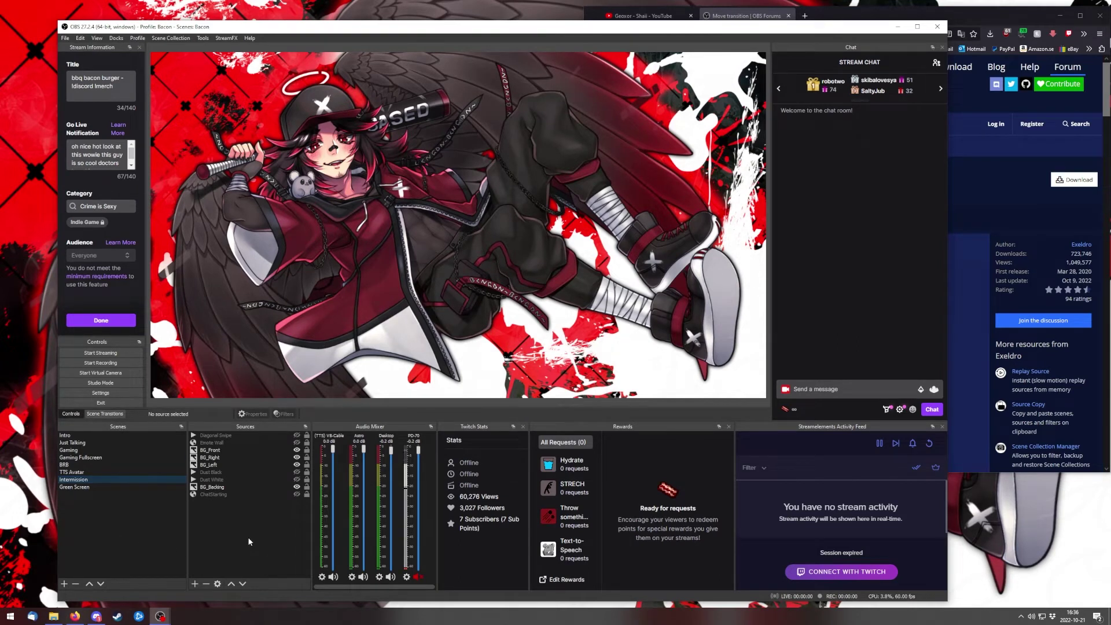
Open the Intro images folder and look through background.png, bacon.png and bg phantom.png.
key(super+e)
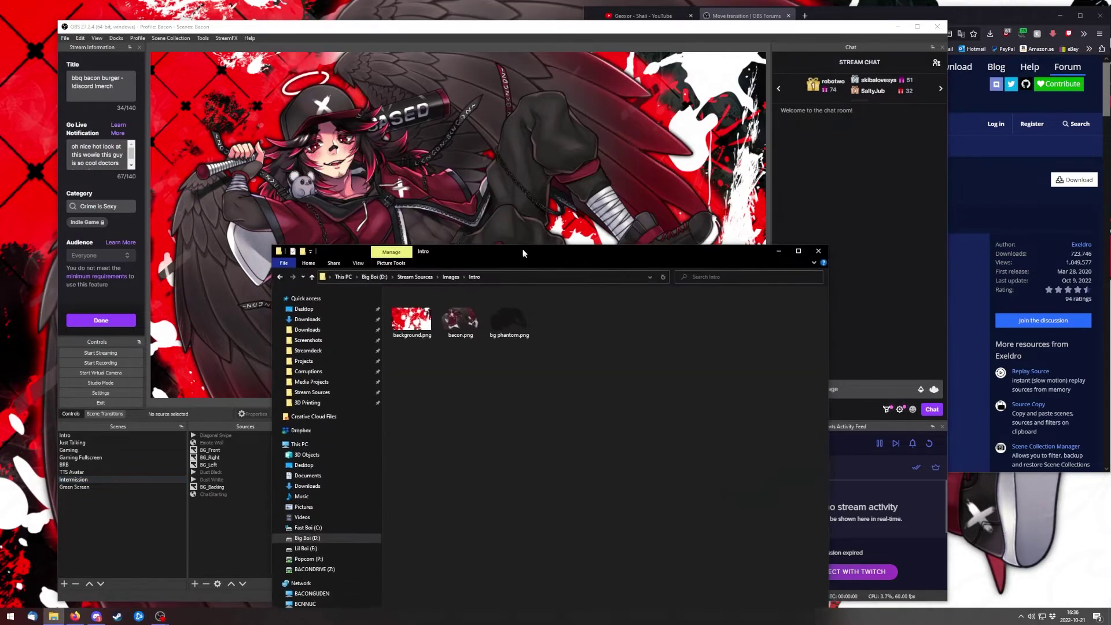
drag(519, 179, 509, 128)
drag(392, 197, 397, 279)
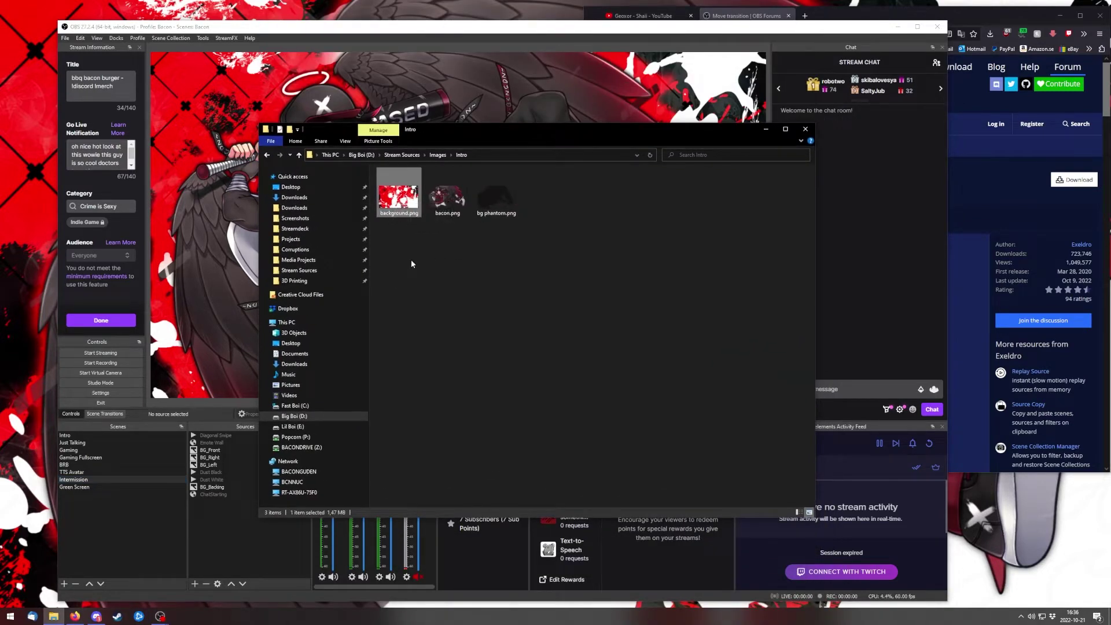
click(442, 197)
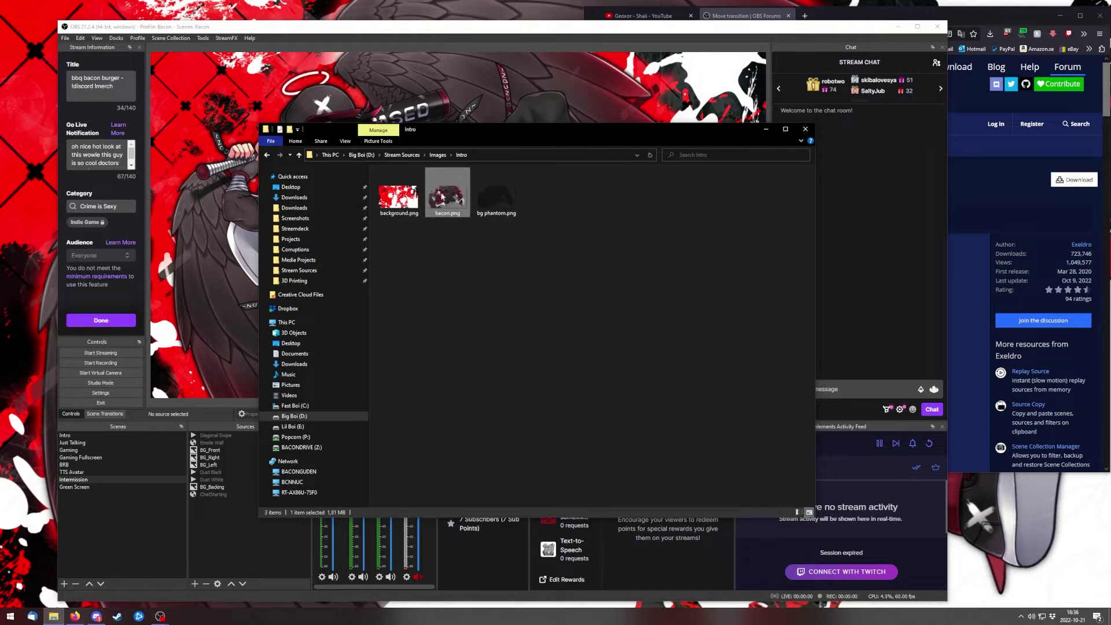
drag(443, 198, 499, 196)
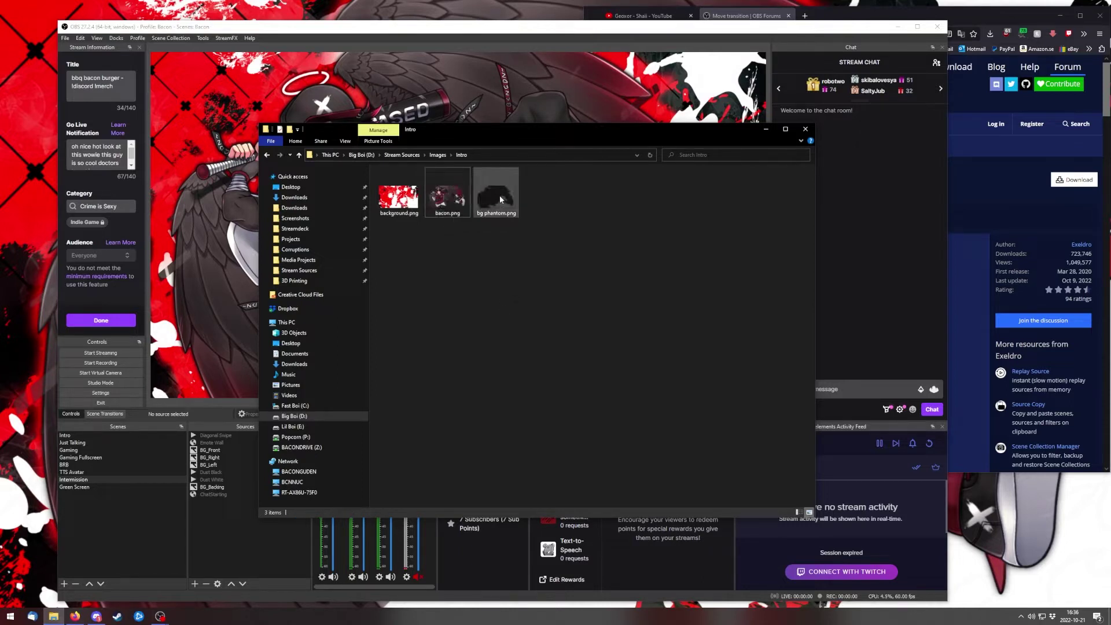
click(499, 196)
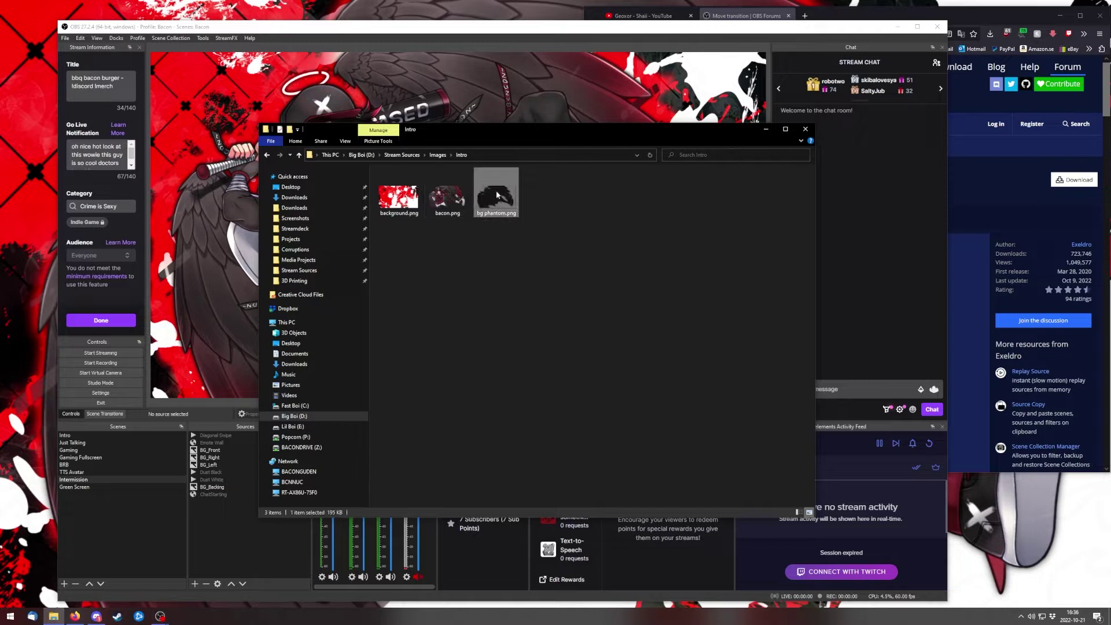
Toggle BG_Front off and on in OBS to reveal the dark silhouette.
click(257, 464)
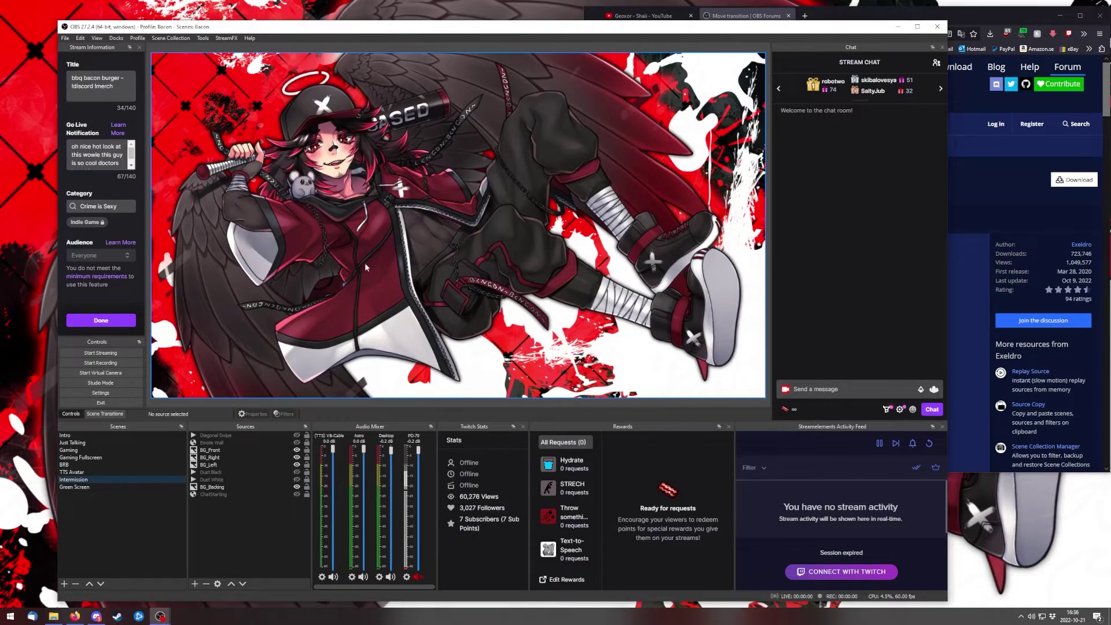
click(297, 450)
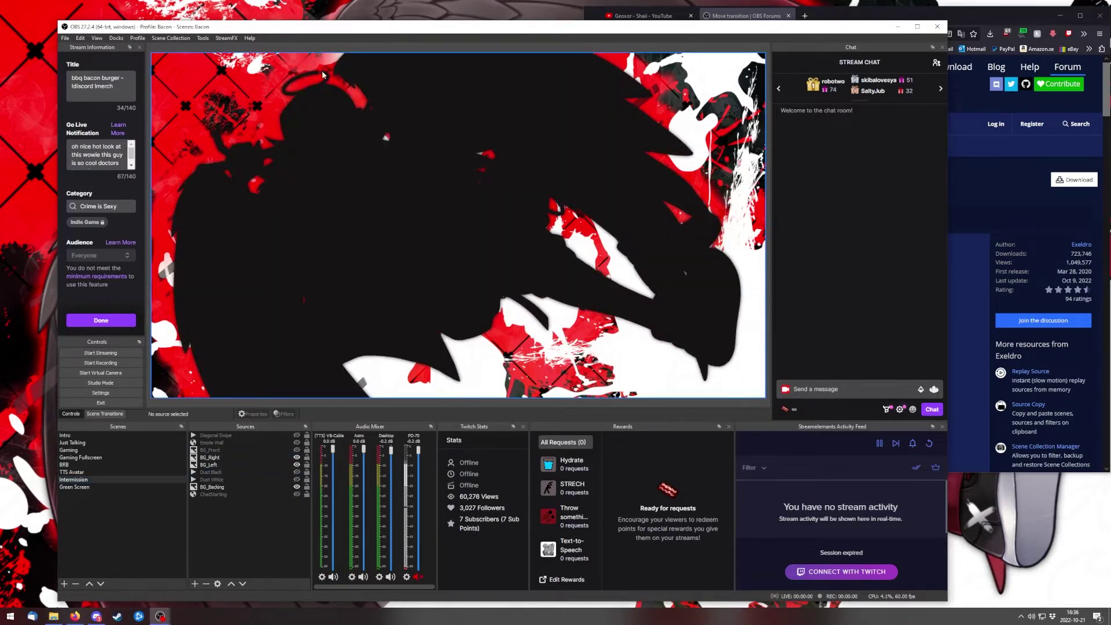
click(297, 450)
click(297, 450)
click(296, 450)
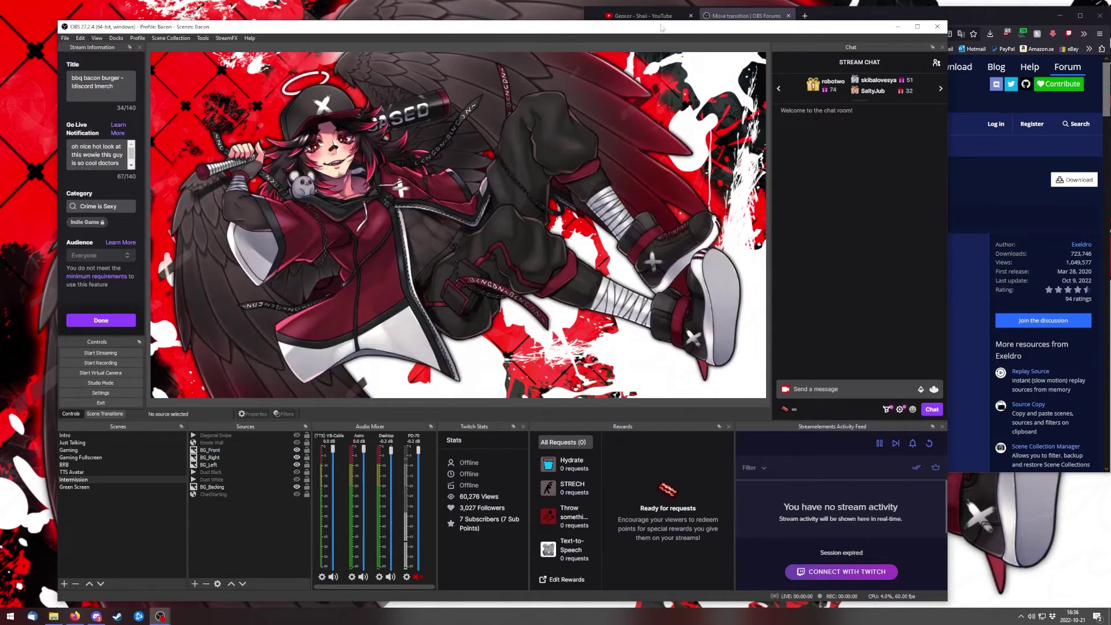
Confirm bg phantom.png measures 1920 x 1080 in its Details properties.
click(53, 616)
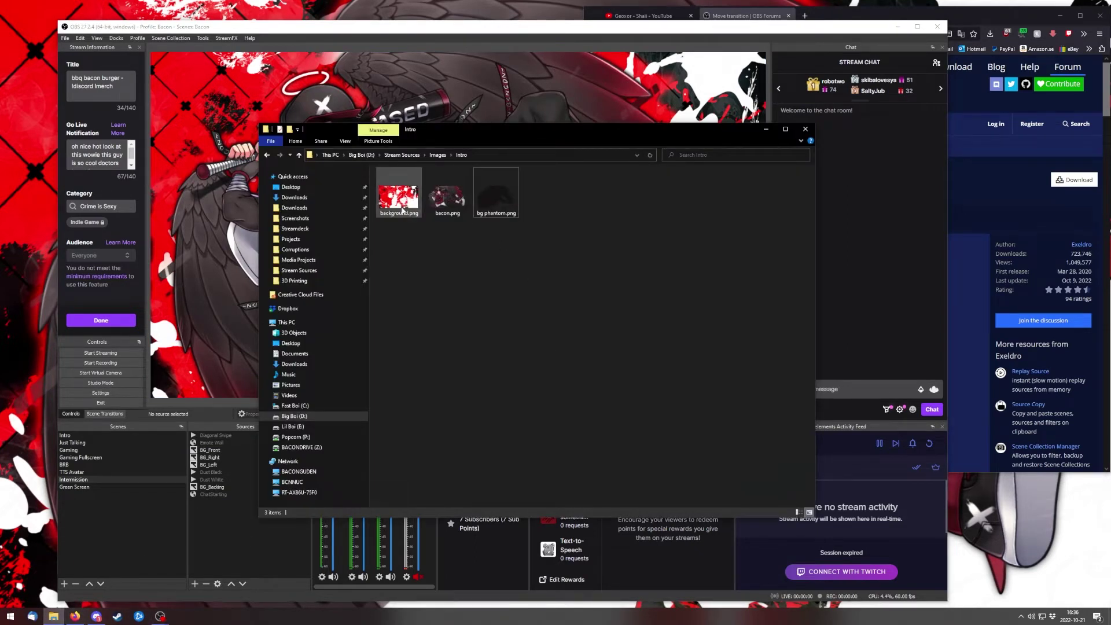
drag(465, 131, 617, 117)
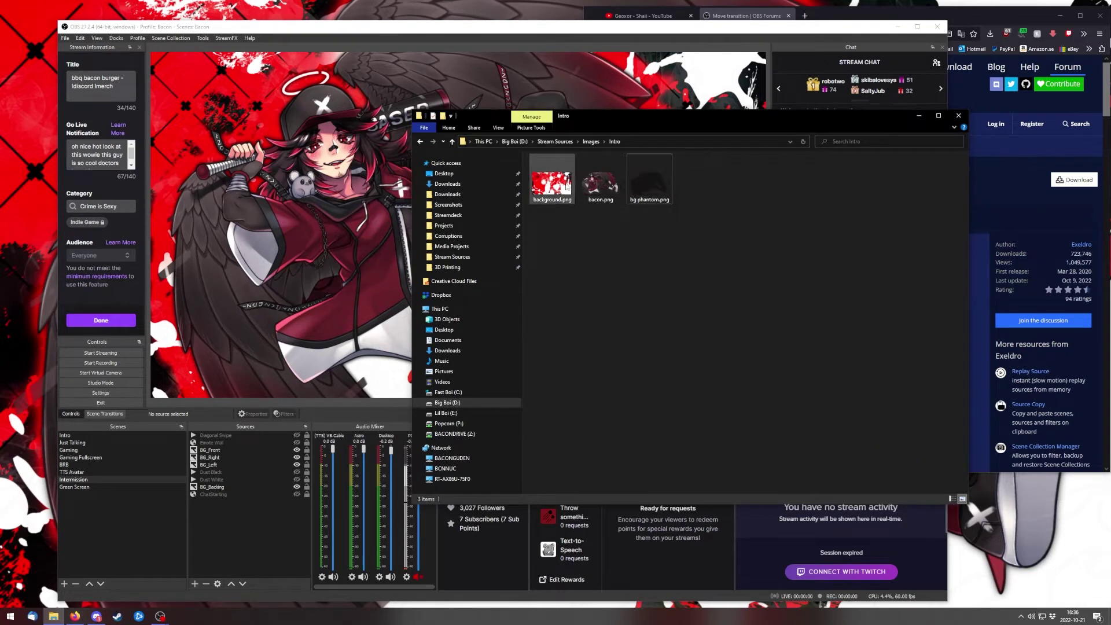
right_click(641, 187)
click(666, 526)
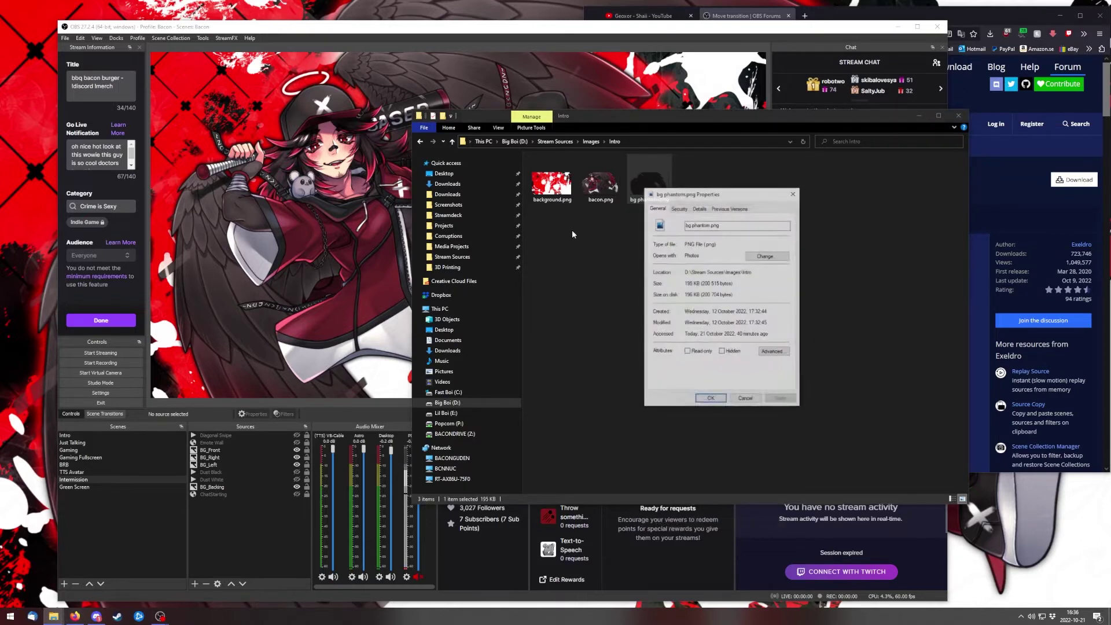
click(699, 209)
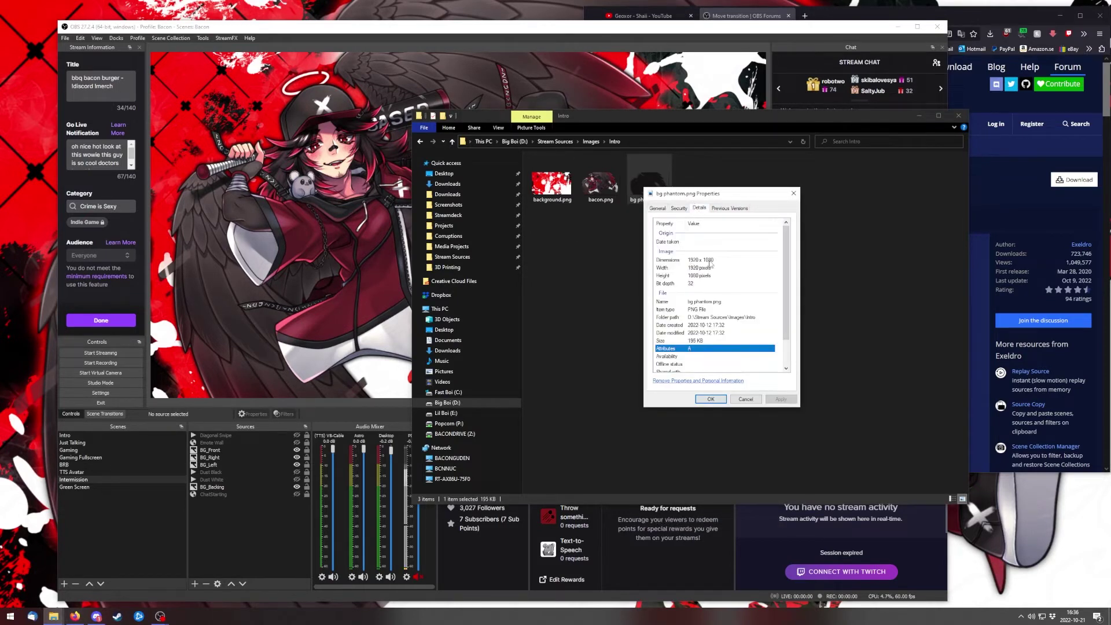
click(794, 193)
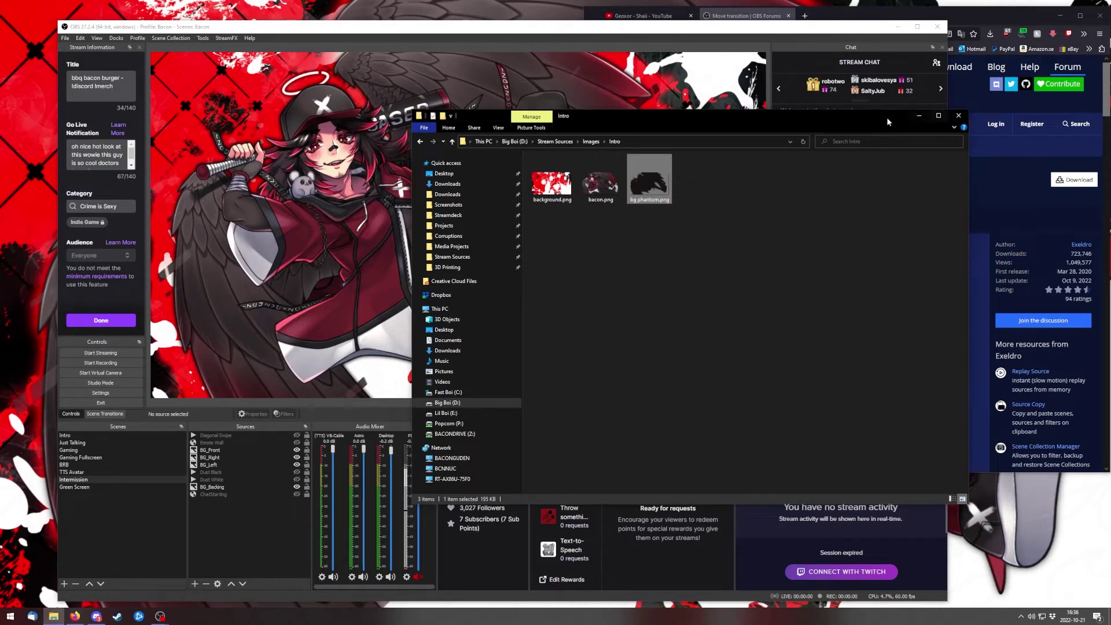
click(608, 31)
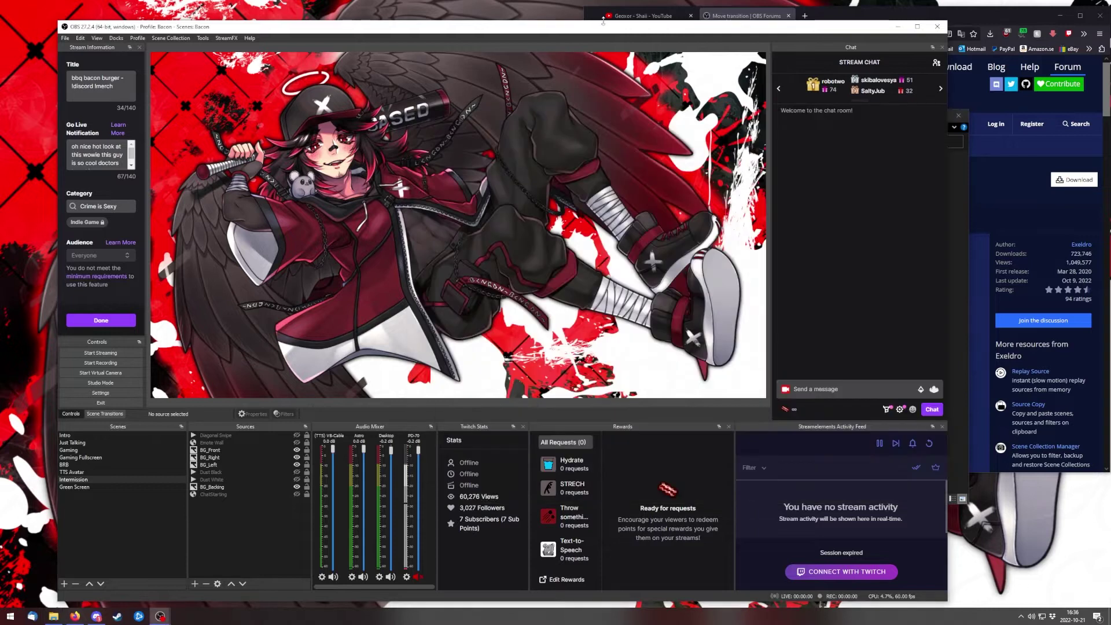
Check the 1920x1080 Base (Canvas) Resolution in Video settings, cancelling without changes.
click(116, 392)
click(318, 255)
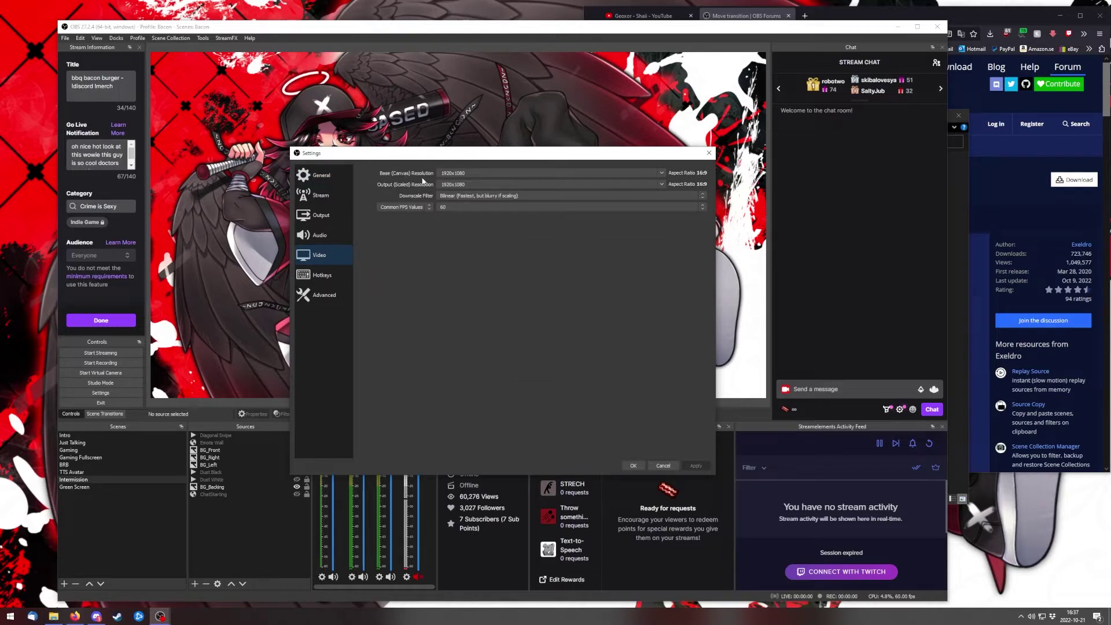
double_click(470, 174)
click(471, 174)
double_click(471, 173)
click(663, 466)
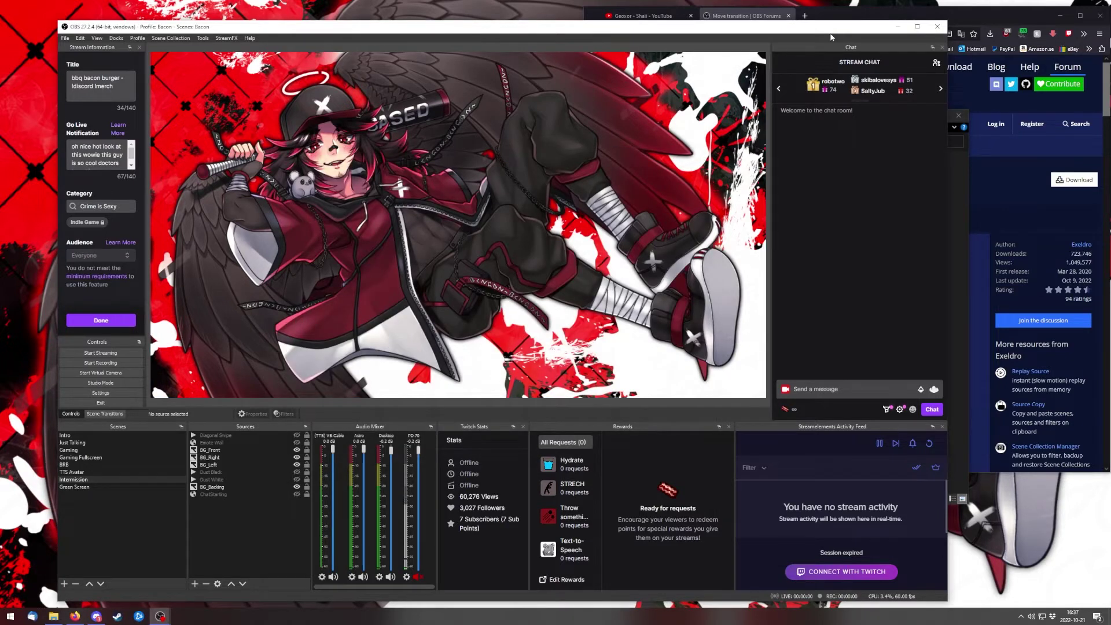
click(964, 217)
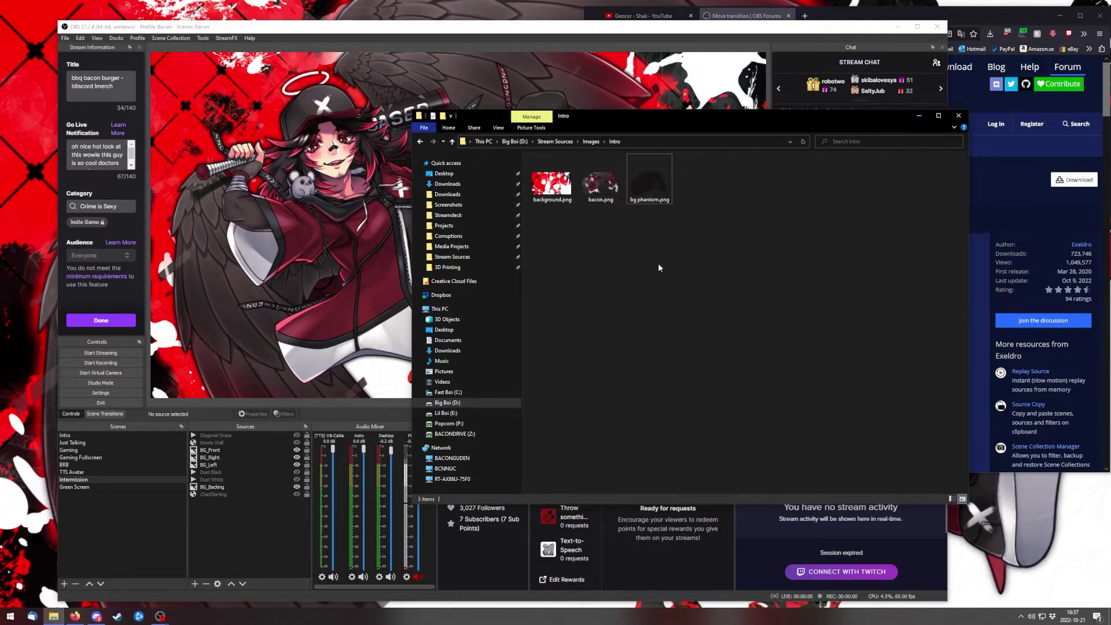
Compare the BG_Left and BG_Right source images against bg phantom.png in the folder.
click(235, 536)
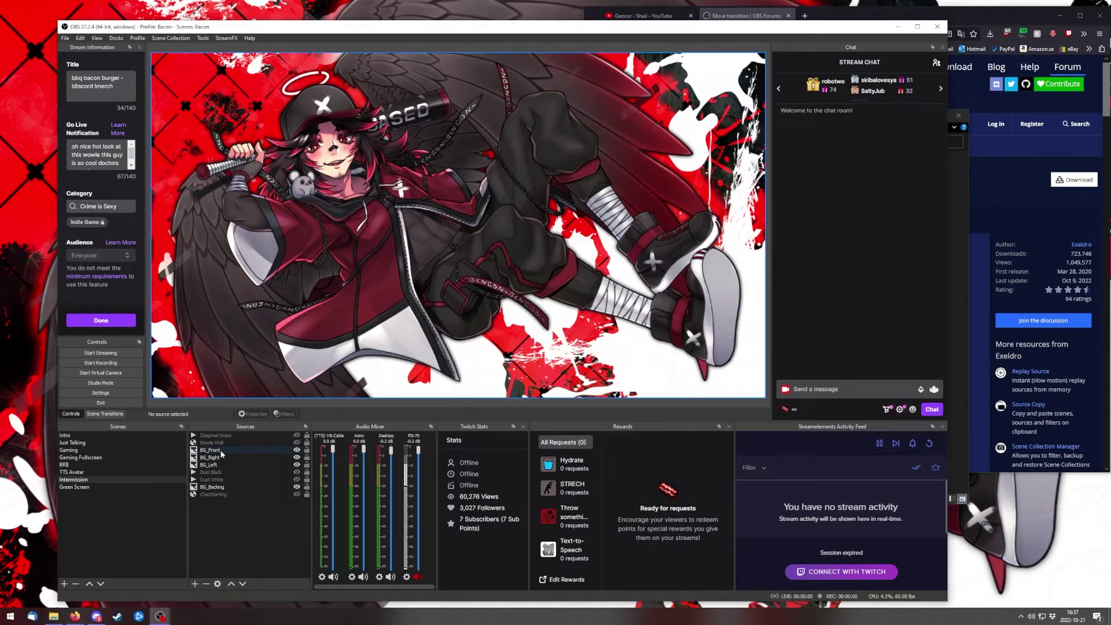
click(221, 456)
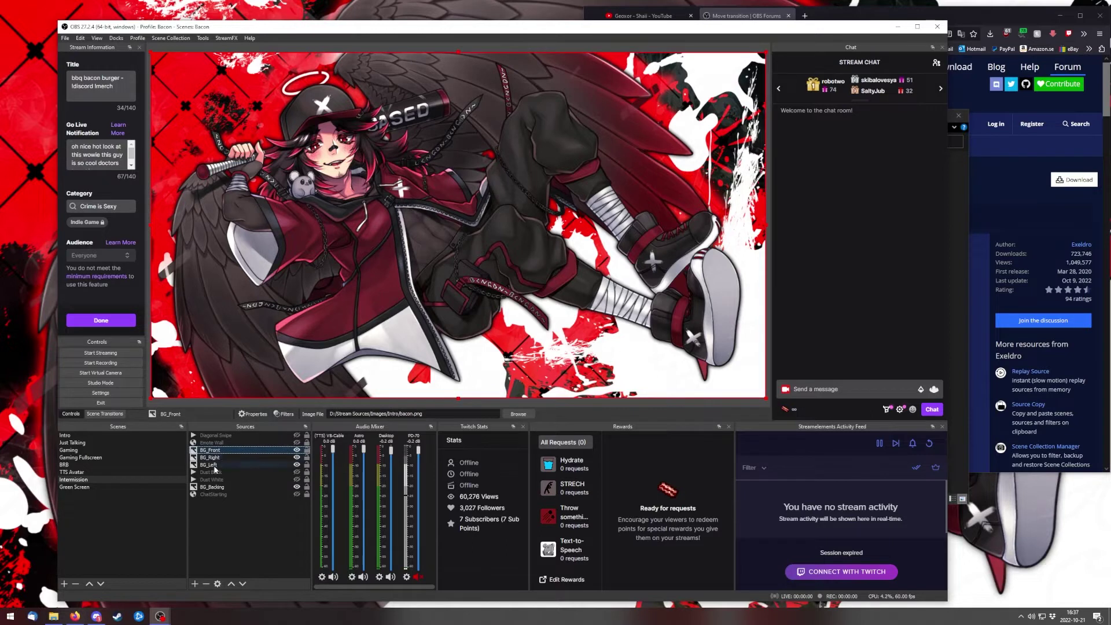
key(Down)
click(224, 456)
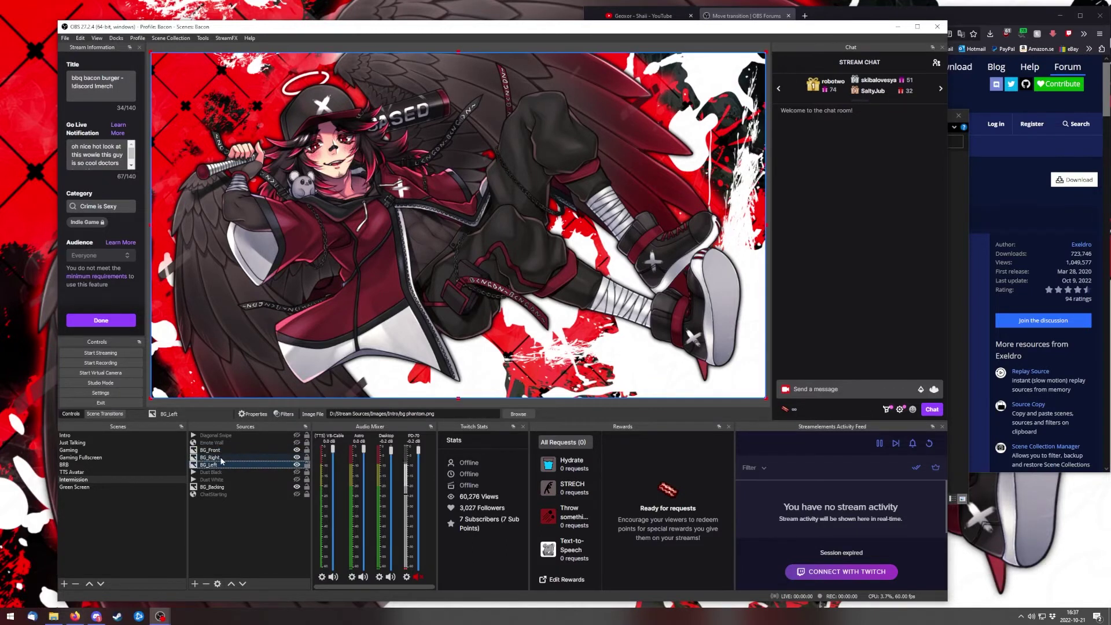
click(961, 174)
click(663, 177)
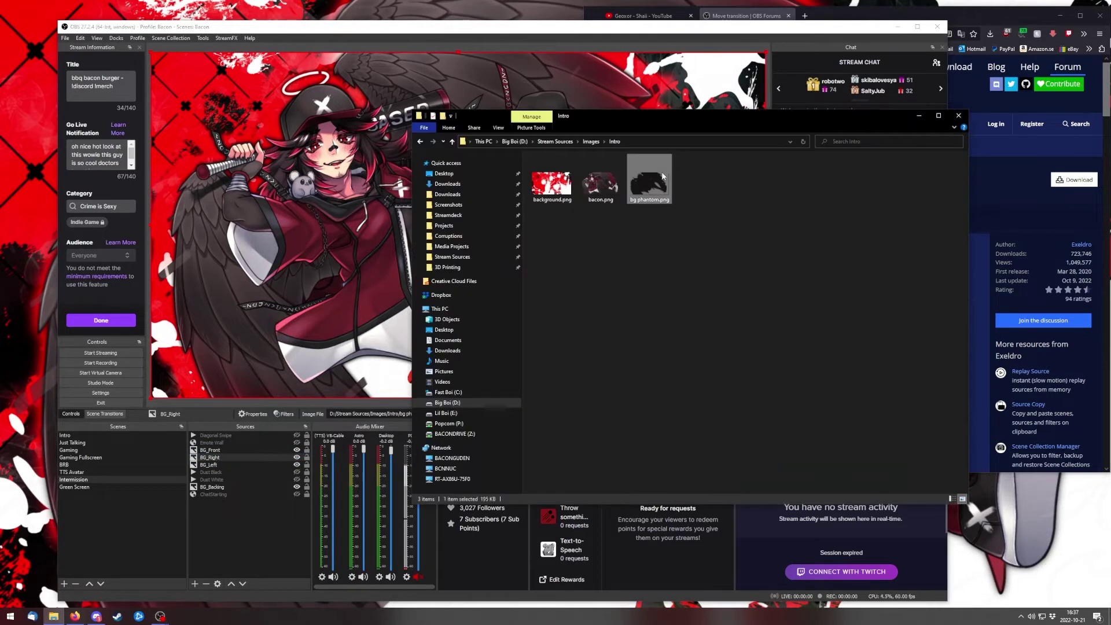
click(210, 529)
Toggle the red BG_Backing background off and back on.
click(297, 488)
click(297, 488)
click(222, 458)
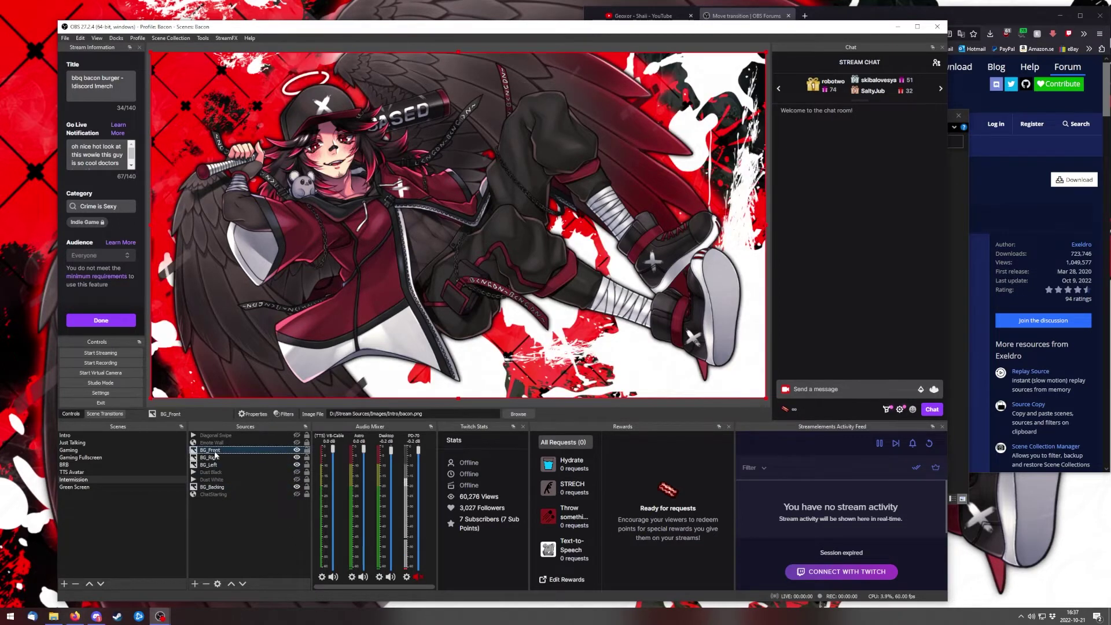
right_click(221, 451)
click(801, 145)
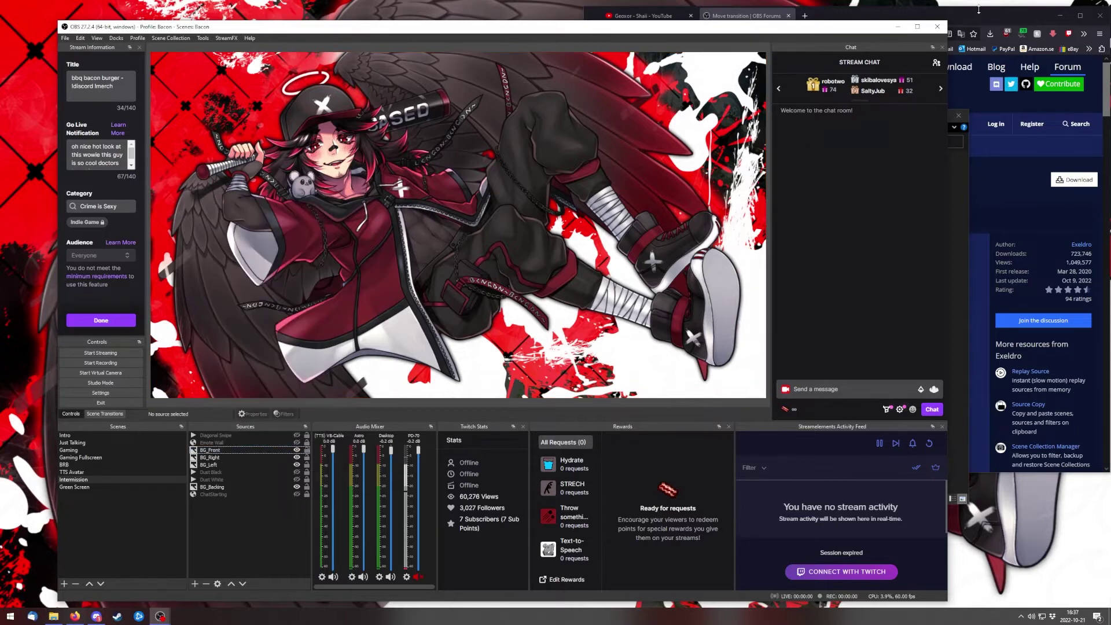
Start the Geoxor - Shaii YouTube video playing in the browser.
click(747, 16)
click(643, 16)
click(698, 162)
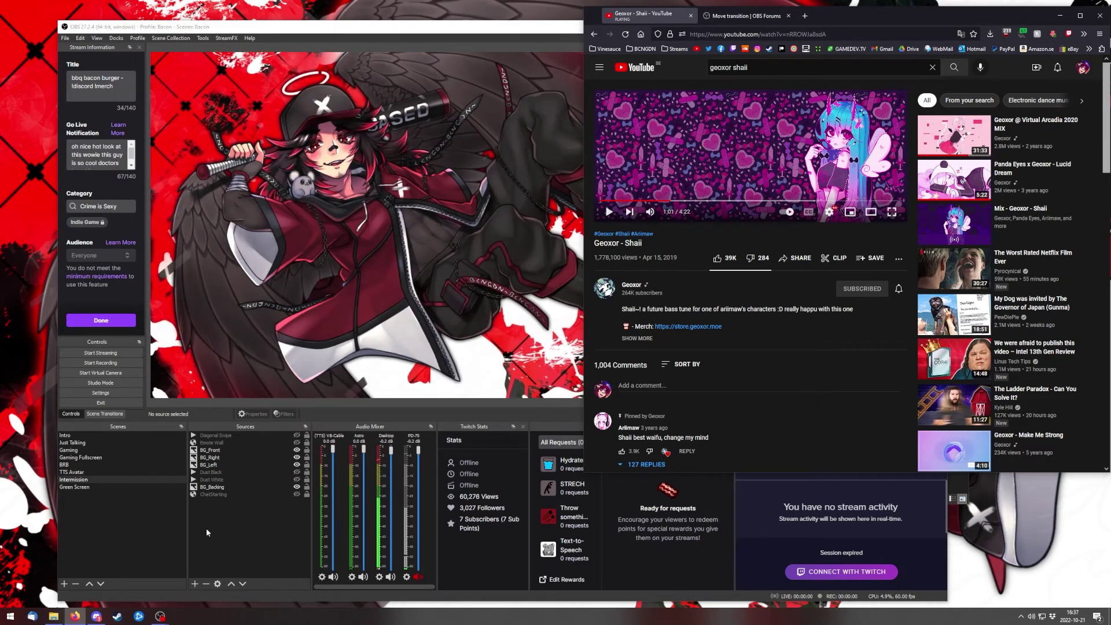
Open BG_Front's Filters window to show its VHS.shader effect.
click(392, 237)
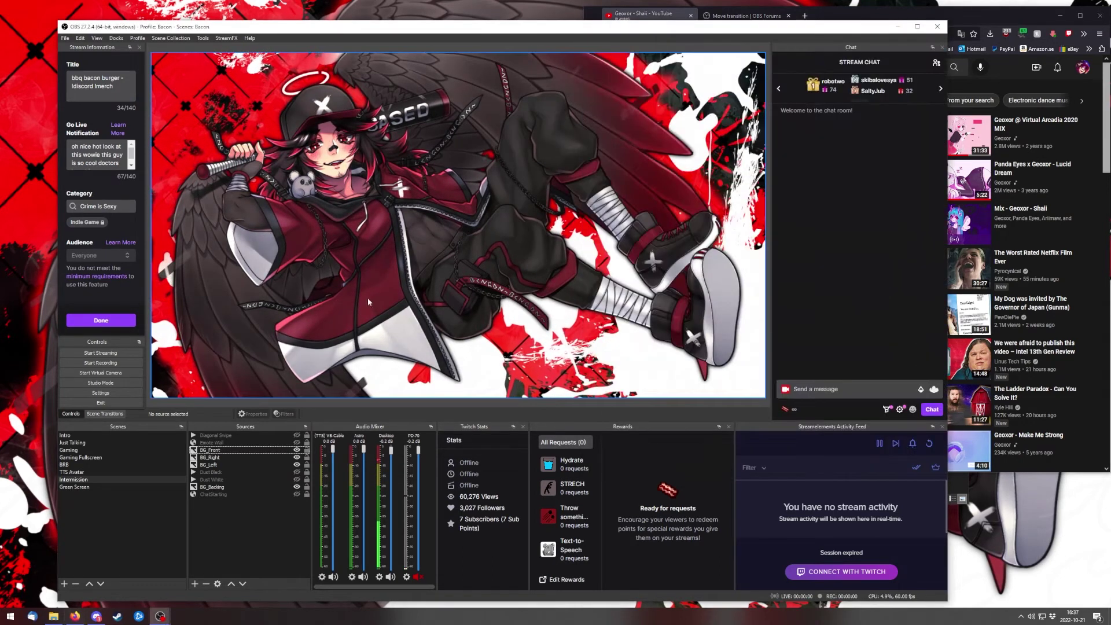
click(214, 451)
right_click(215, 453)
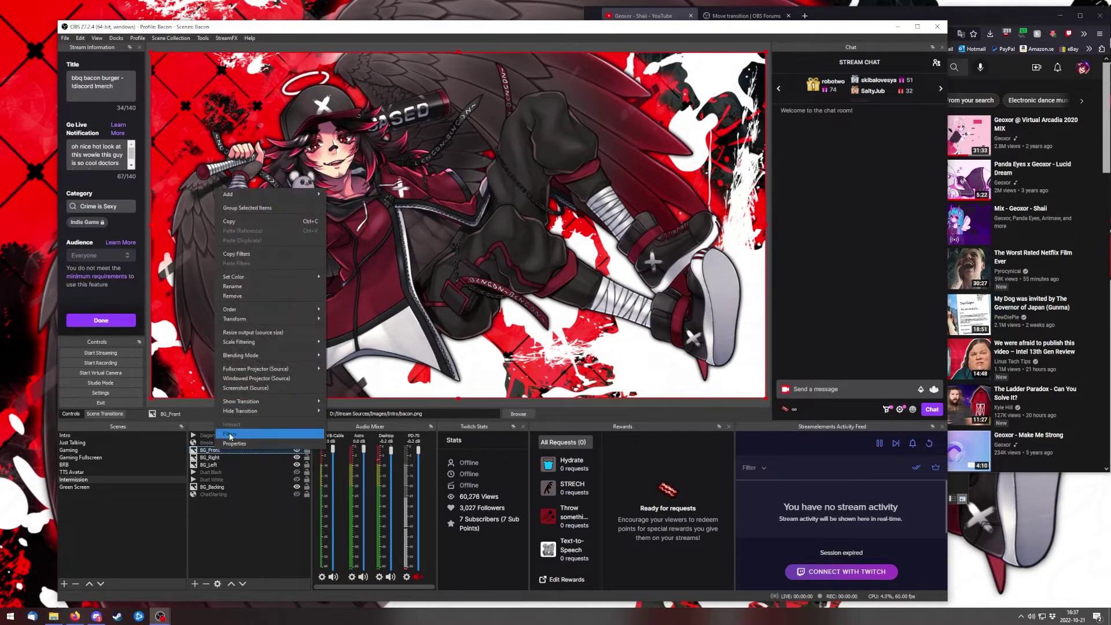
click(234, 434)
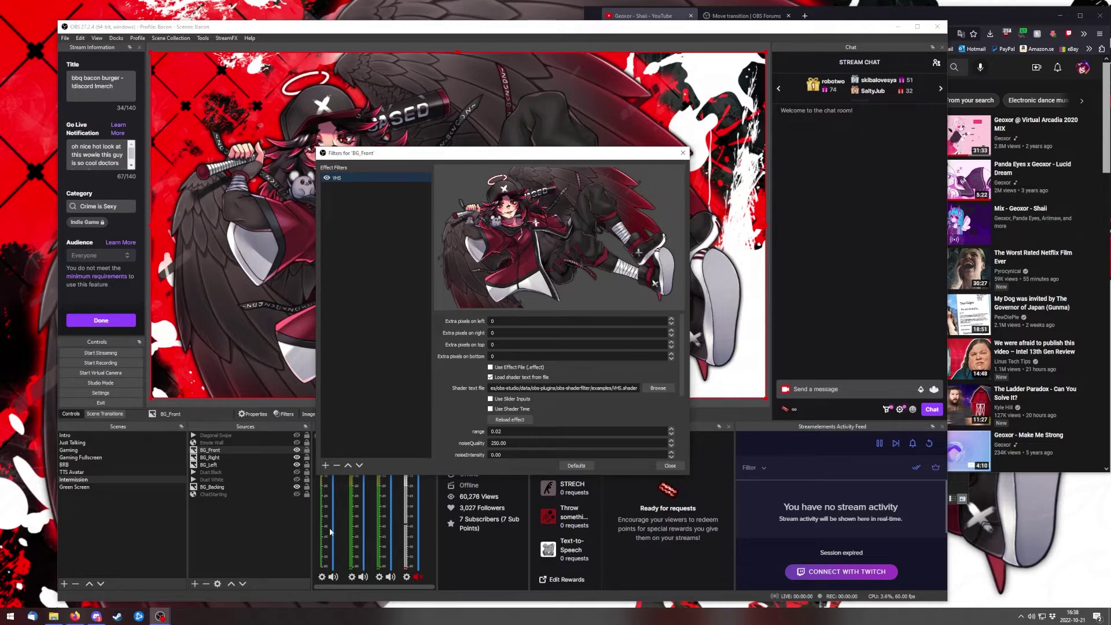
click(325, 466)
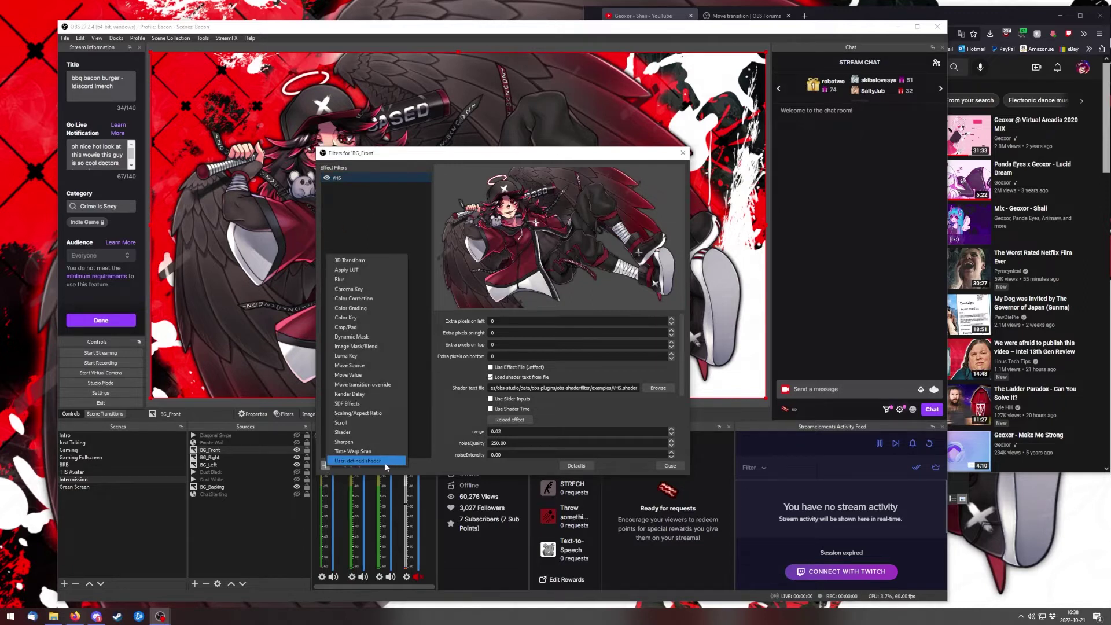
click(328, 470)
click(325, 466)
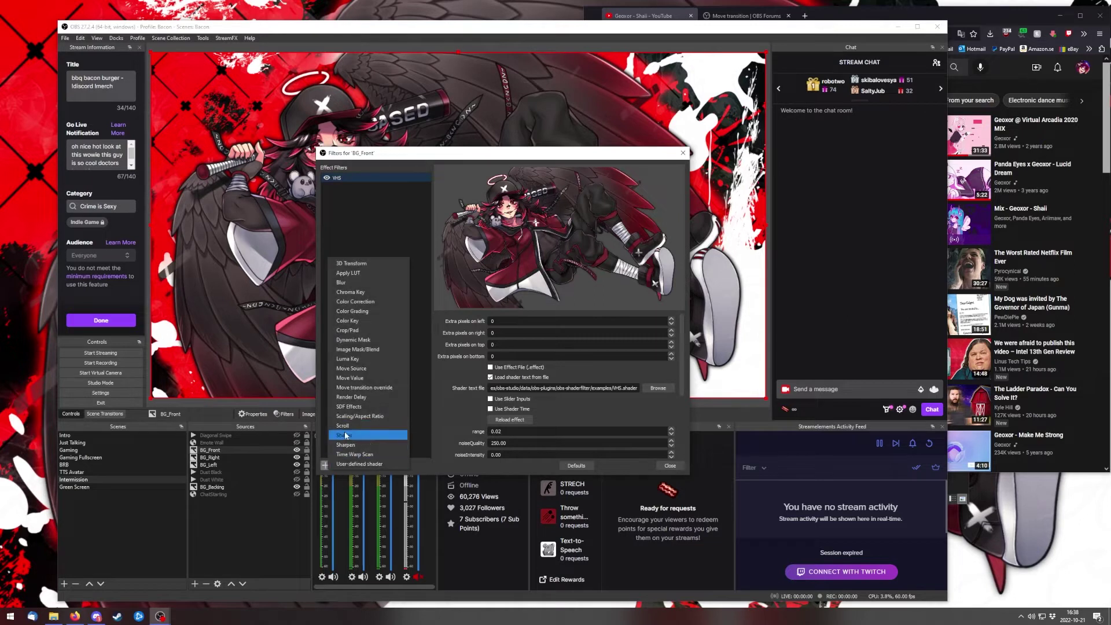
click(368, 201)
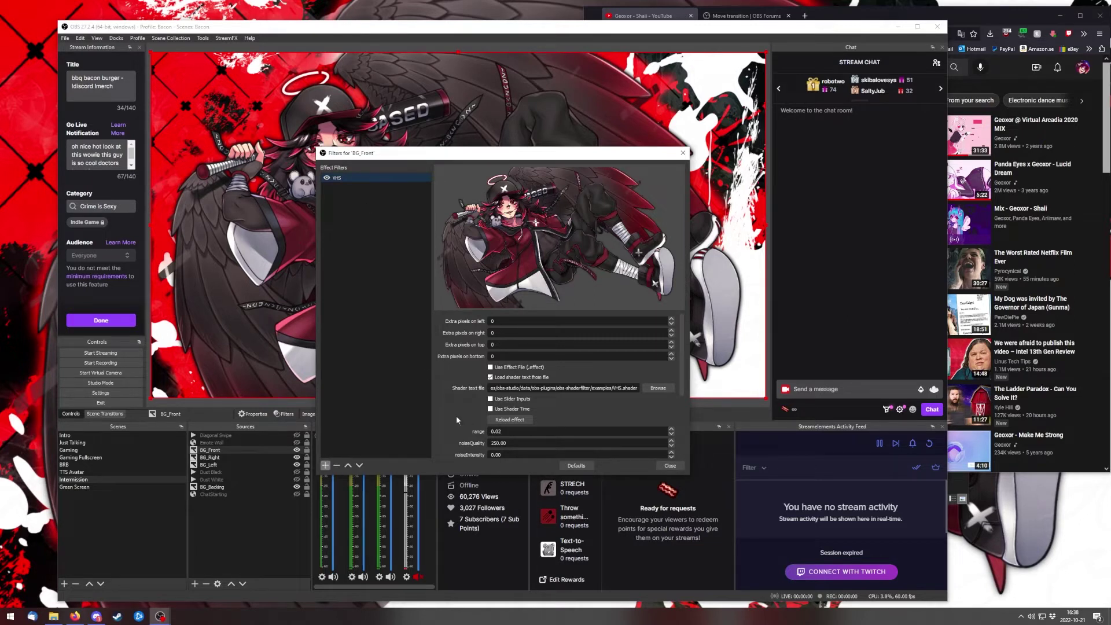
scroll(457, 419, down, 3)
scroll(461, 420, up, 3)
scroll(462, 372, down, 3)
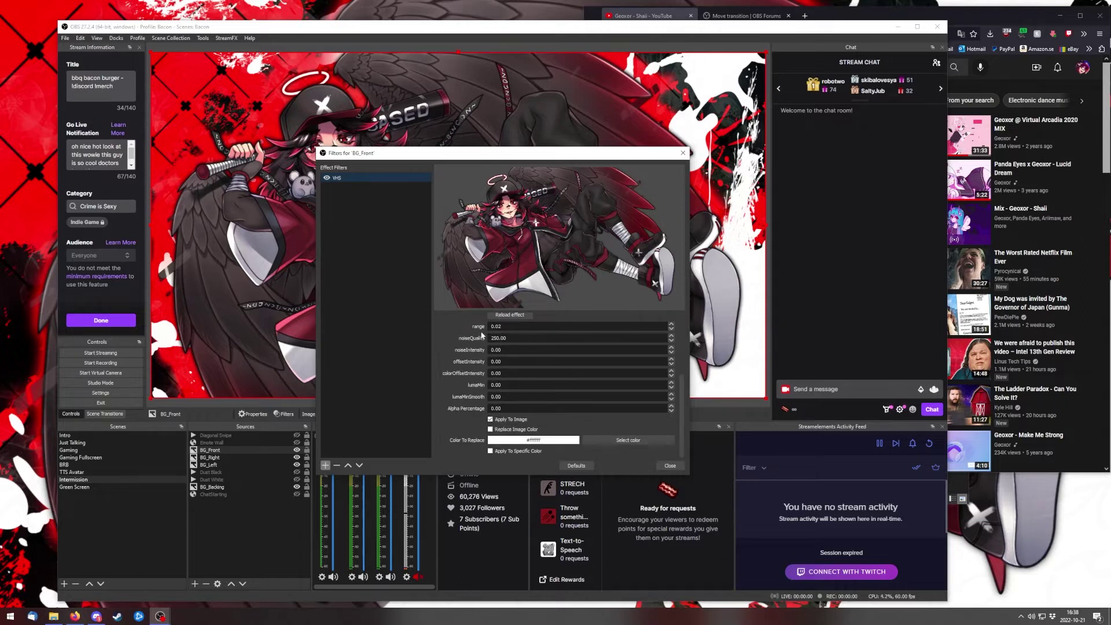